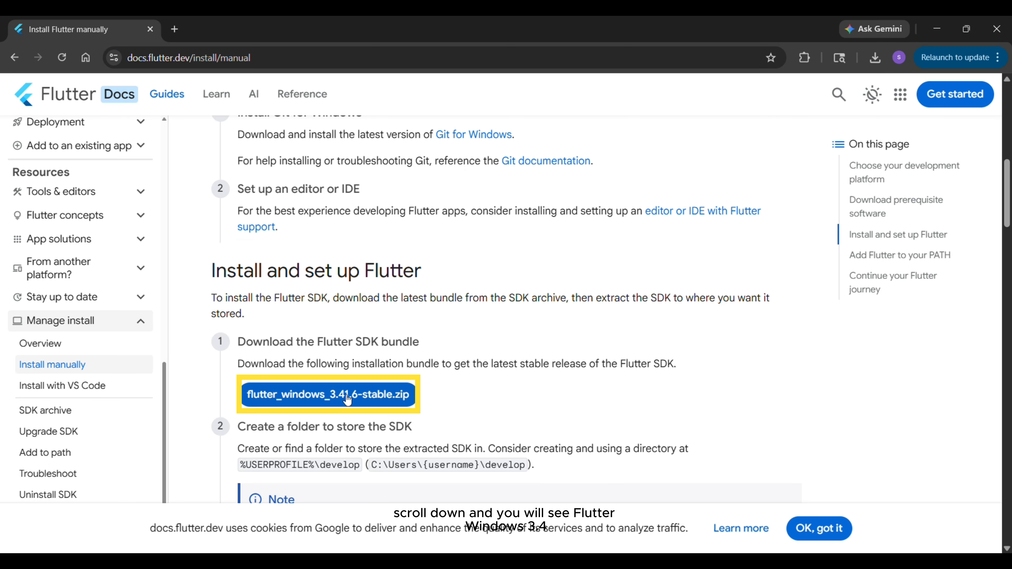
# Download the flutter_windows_3.41.6-stable.zip SDK bundle and extract it into a new folder named flutter on the C drive.
pyautogui.click(345, 397)
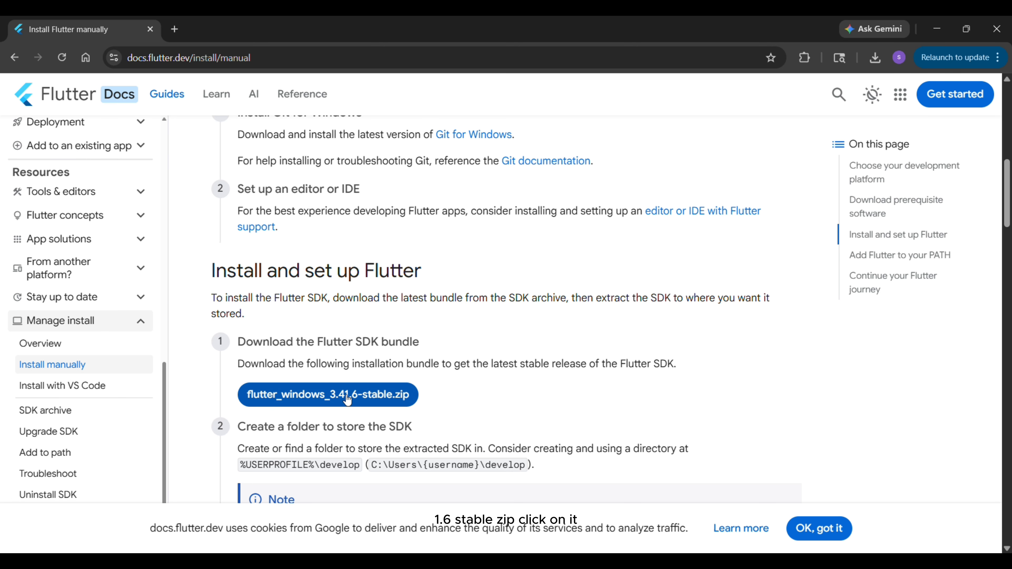
pyautogui.click(347, 398)
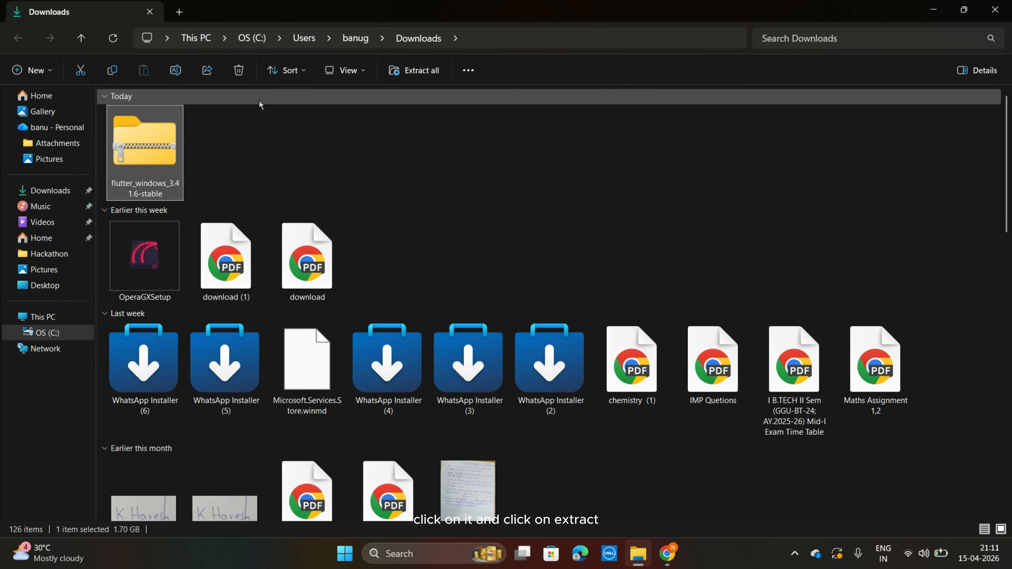
pyautogui.click(432, 69)
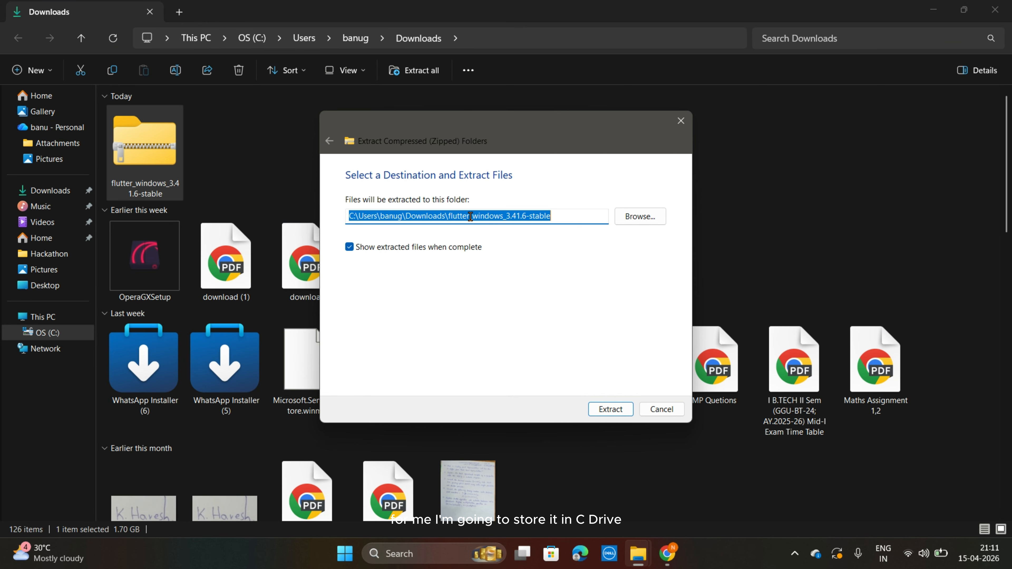
pyautogui.moveTo(470, 216); pyautogui.dragTo(561, 220)
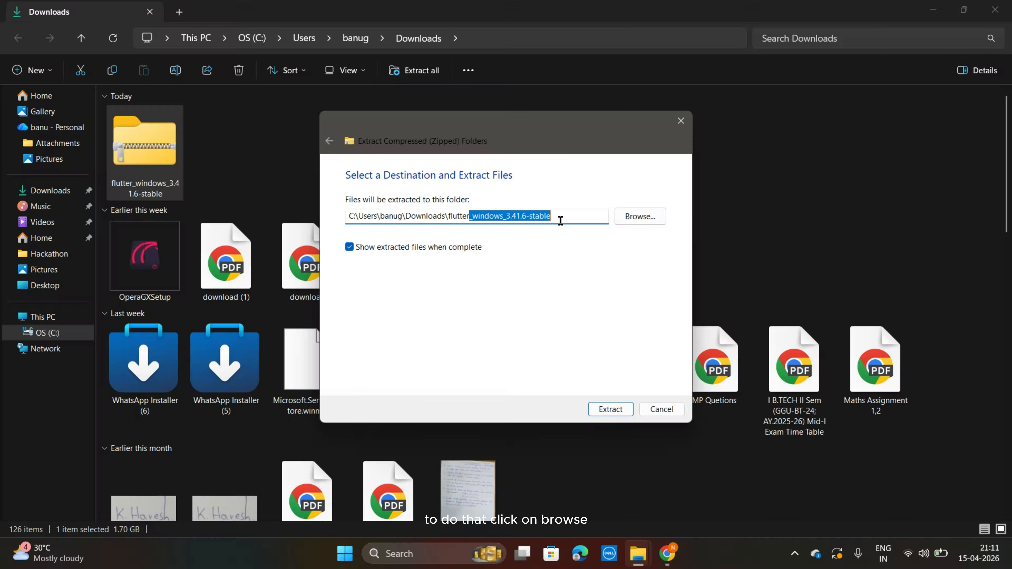
pyautogui.click(644, 220)
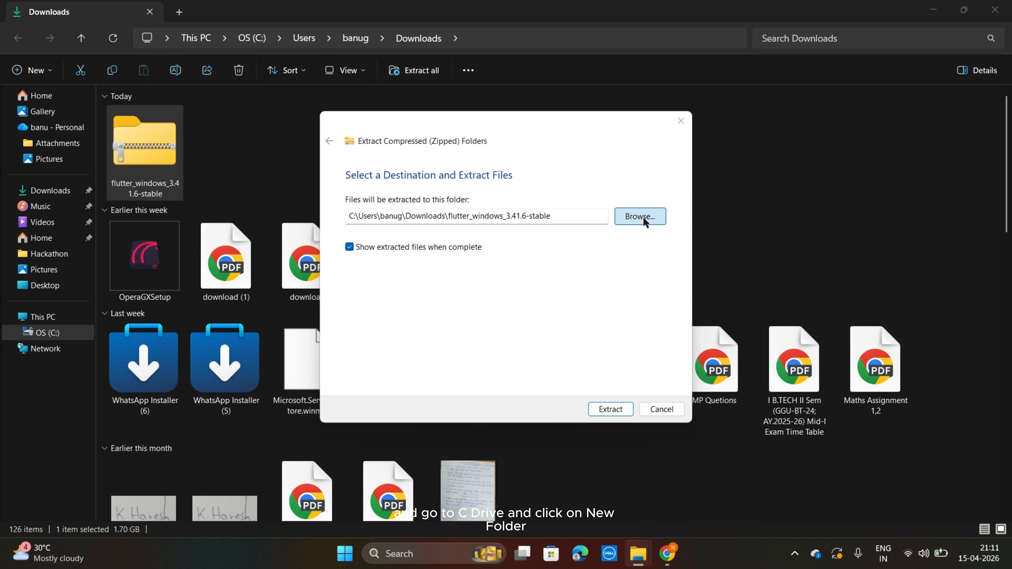
pyautogui.click(405, 196)
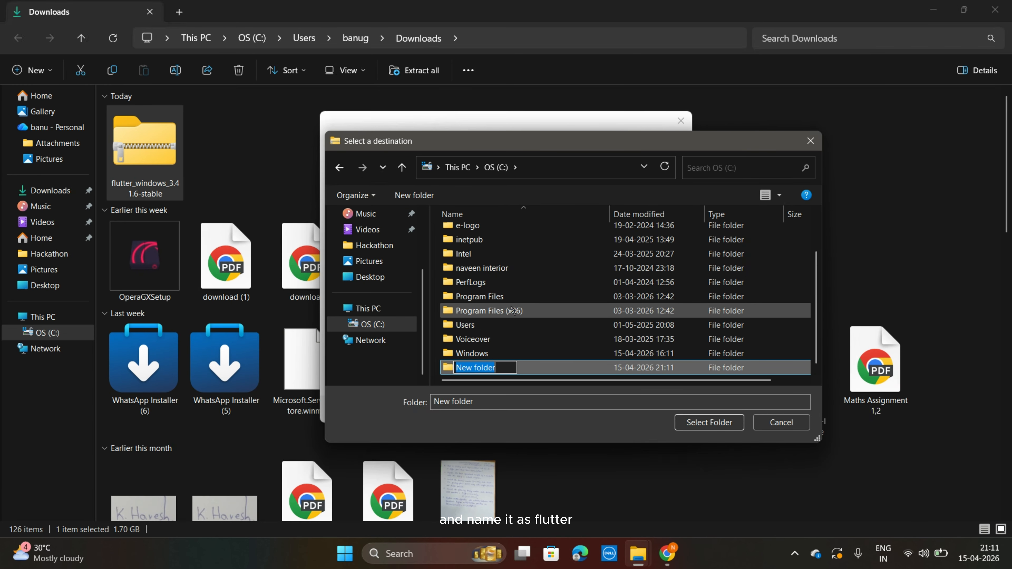
pyautogui.write('flutter')
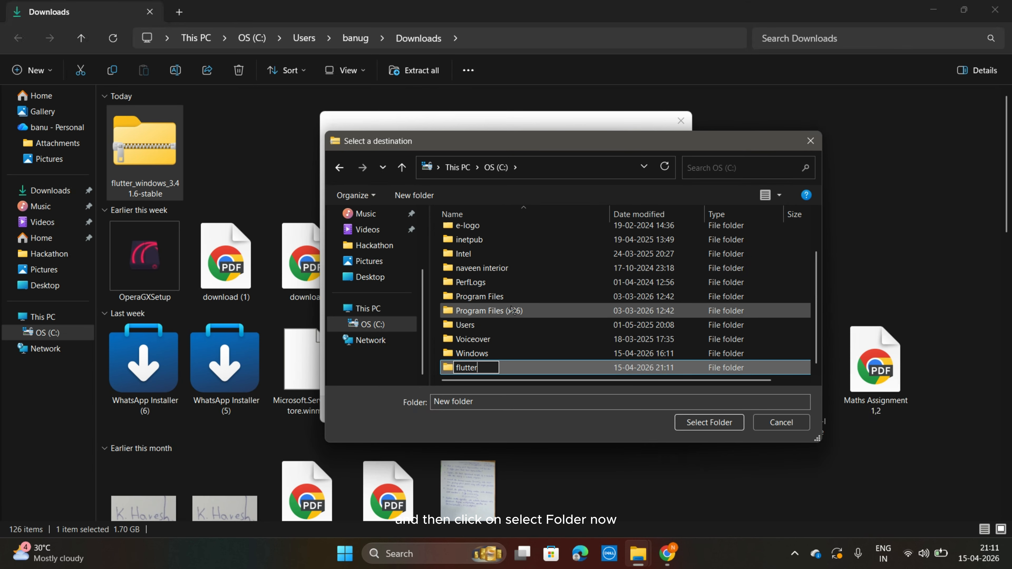
pyautogui.click(709, 423)
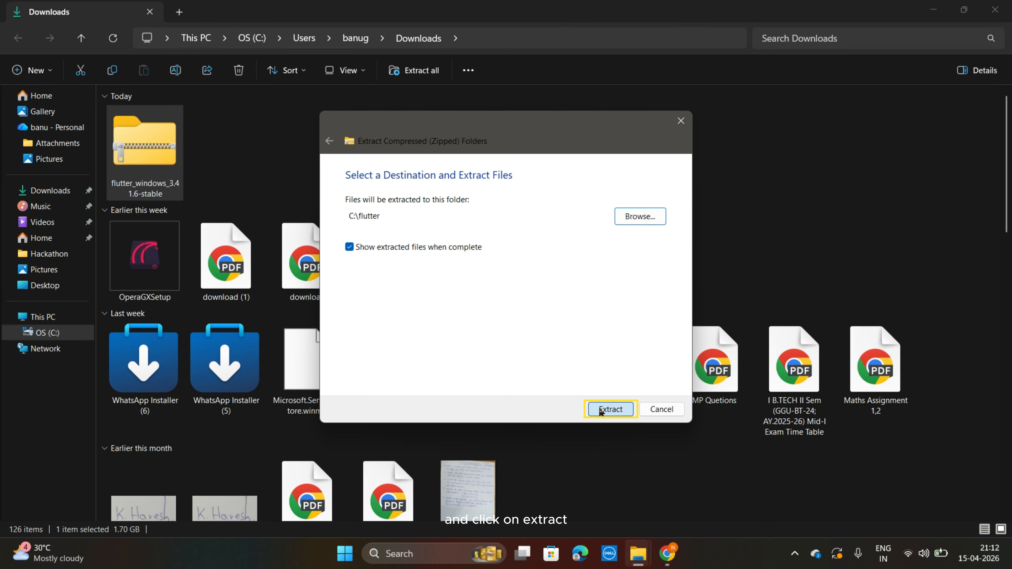
pyautogui.click(610, 409)
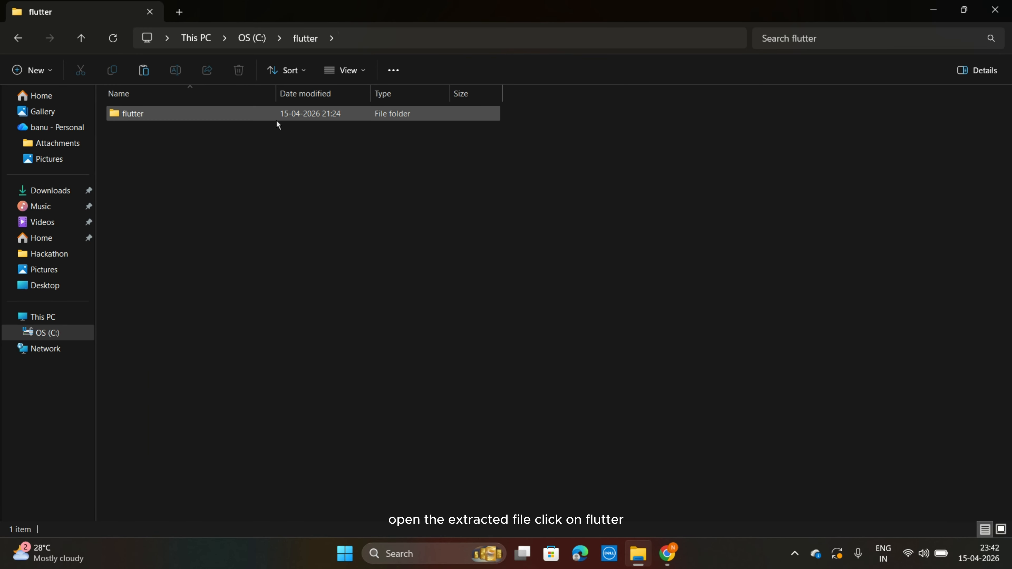
# Open the bin folder inside the extracted flutter folder and copy its path, C:\flutter\flutter\bin.
pyautogui.doubleClick(276, 118)
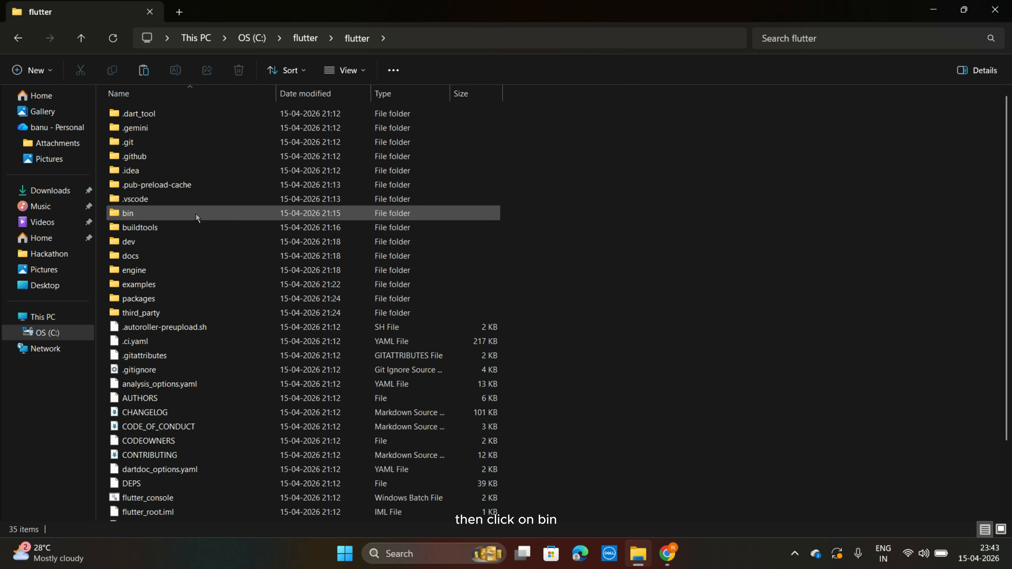
pyautogui.click(196, 217)
pyautogui.doubleClick(196, 217)
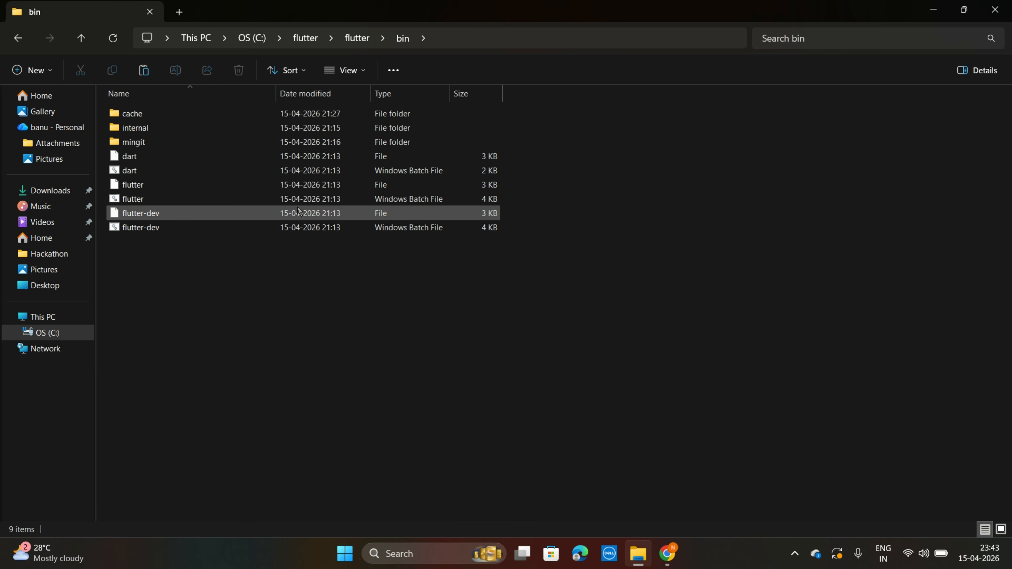
pyautogui.click(463, 36)
pyautogui.hotkey('ctrl', 'c')
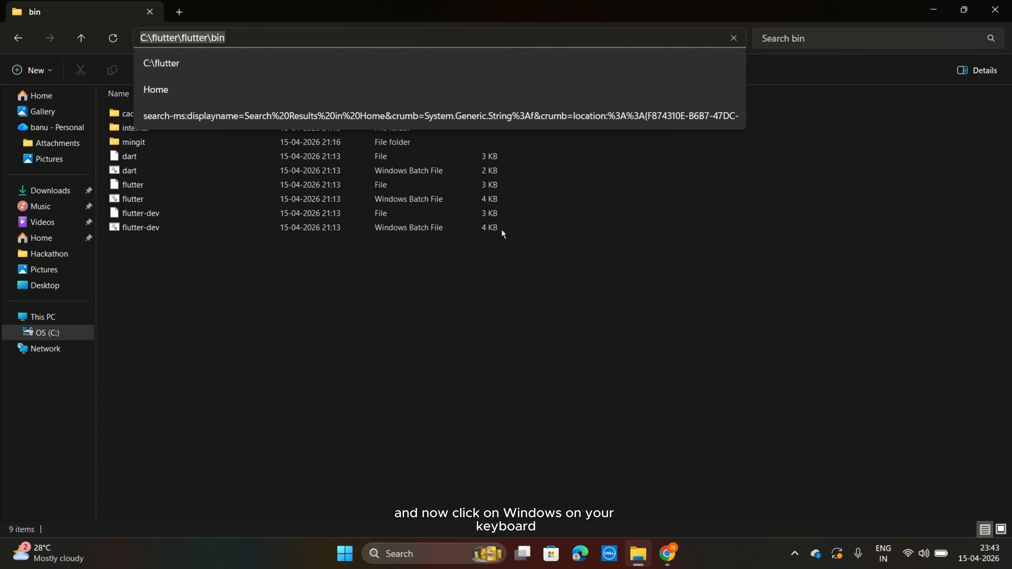
# Add the copied path C:\flutter\flutter\bin as a new entry in the user Path environment variable and save the changes.
pyautogui.press('super')
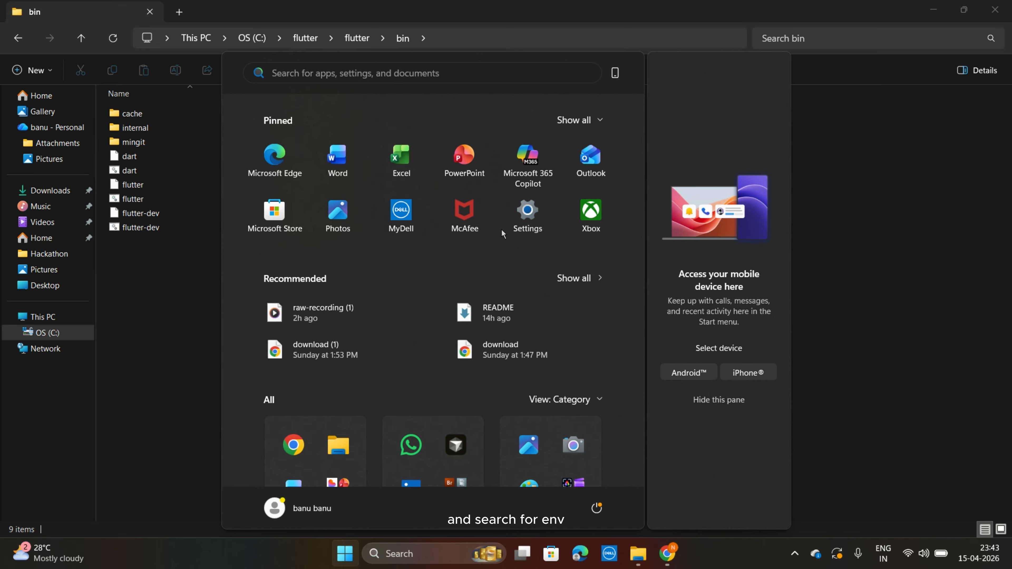
pyautogui.write('env')
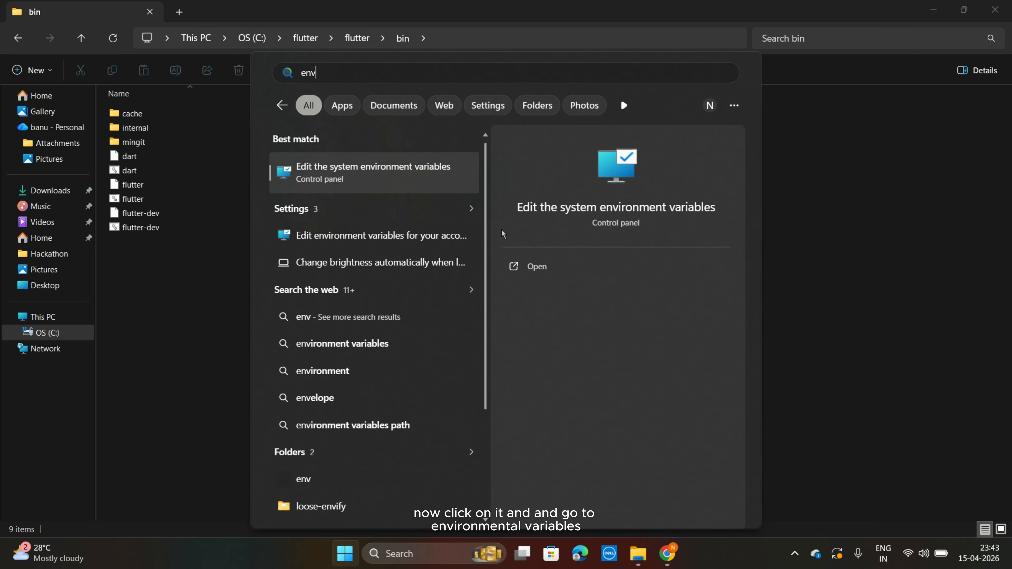
pyautogui.press('Return')
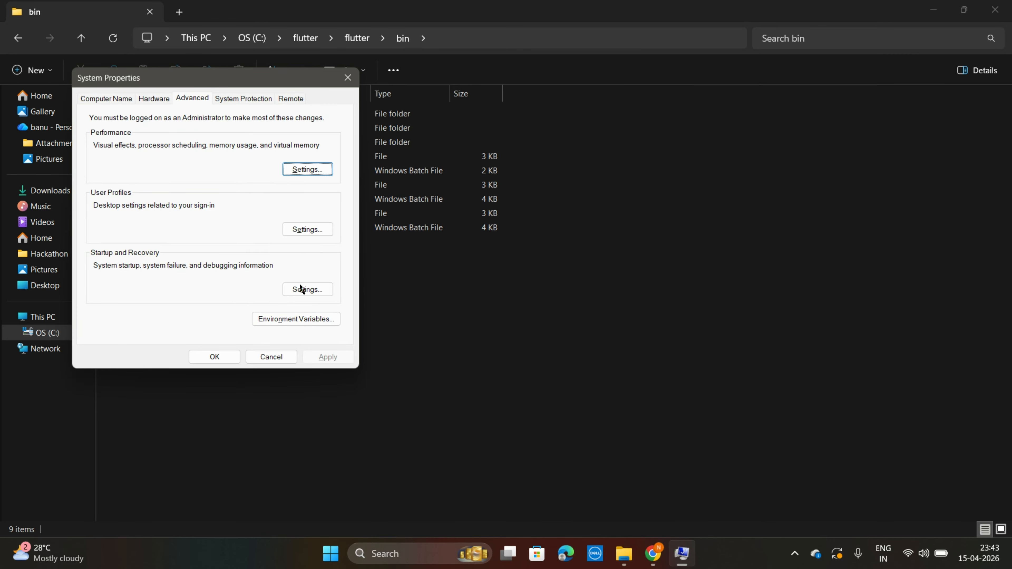
pyautogui.click(327, 320)
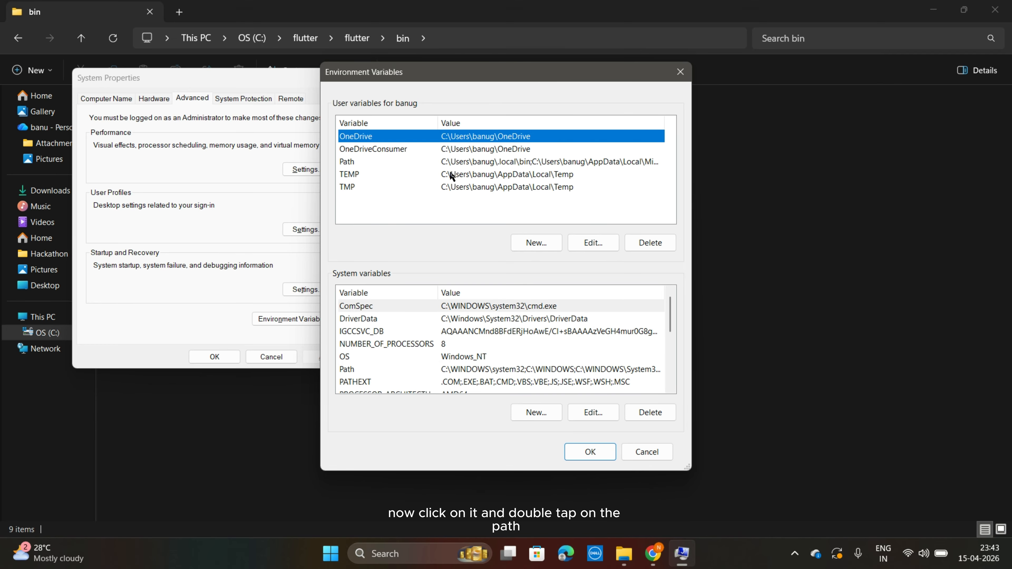
pyautogui.doubleClick(476, 162)
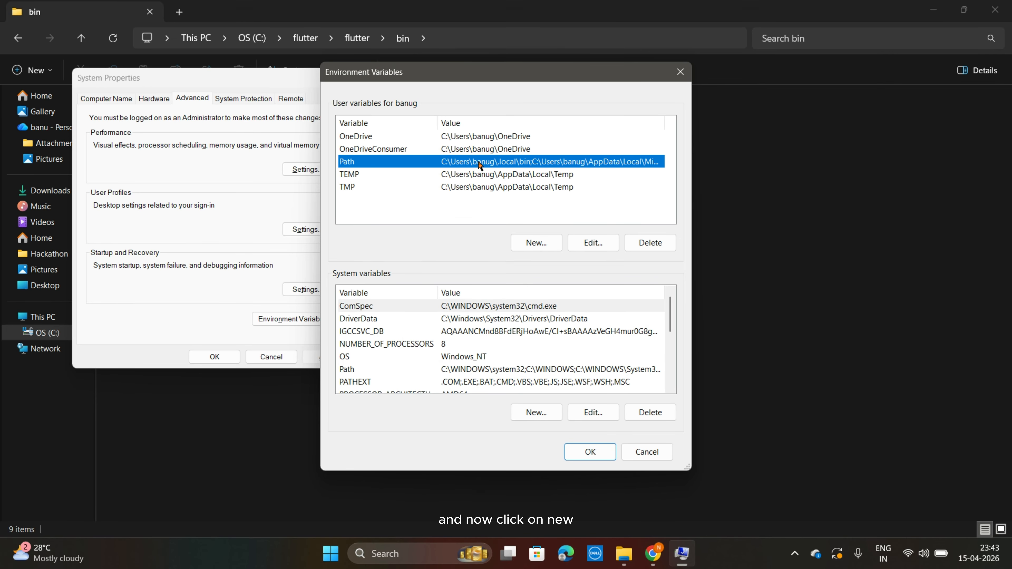
pyautogui.click(629, 134)
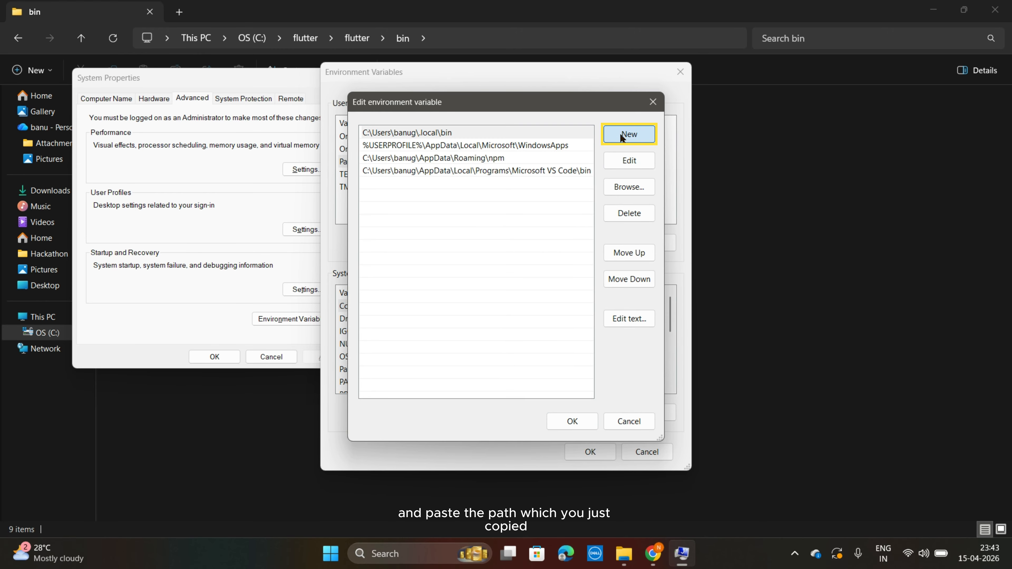
pyautogui.hotkey('ctrl', 'v')
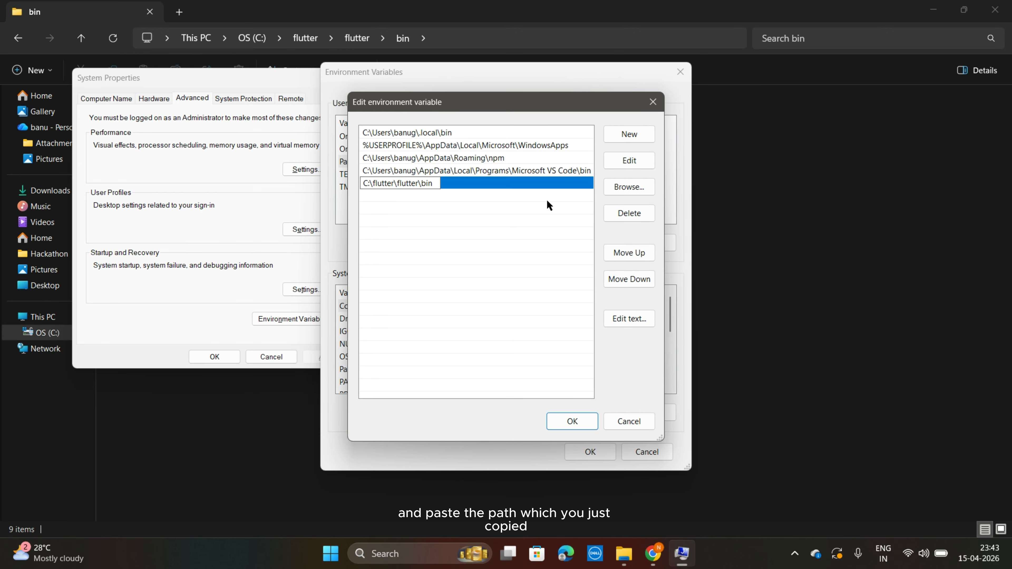
pyautogui.click(594, 418)
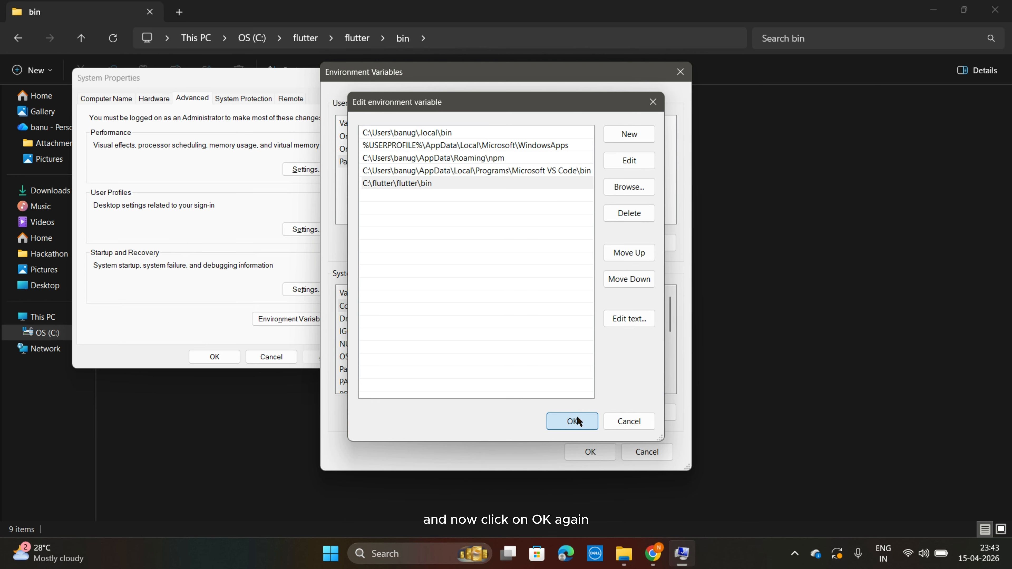
pyautogui.click(585, 459)
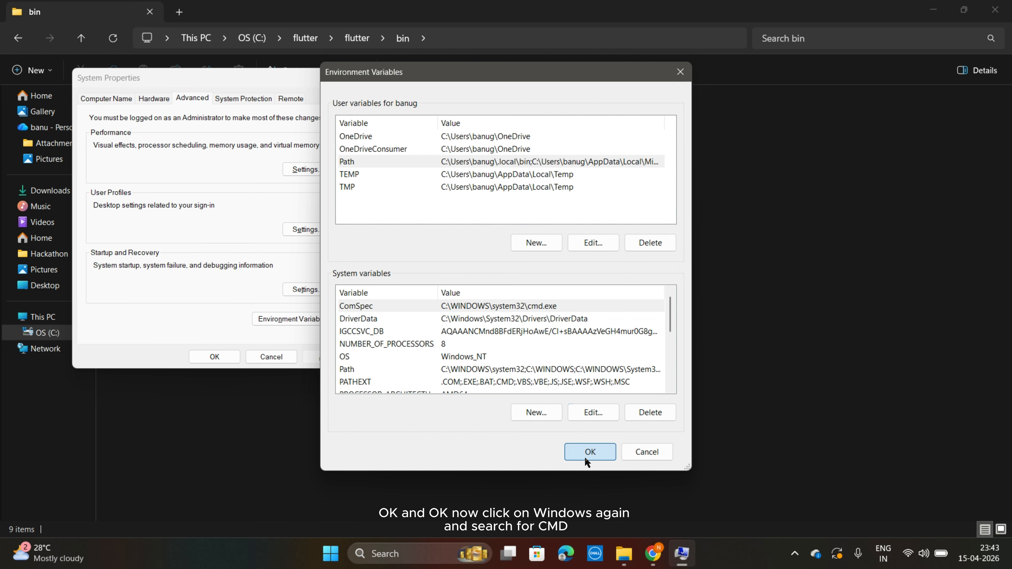
pyautogui.click(234, 357)
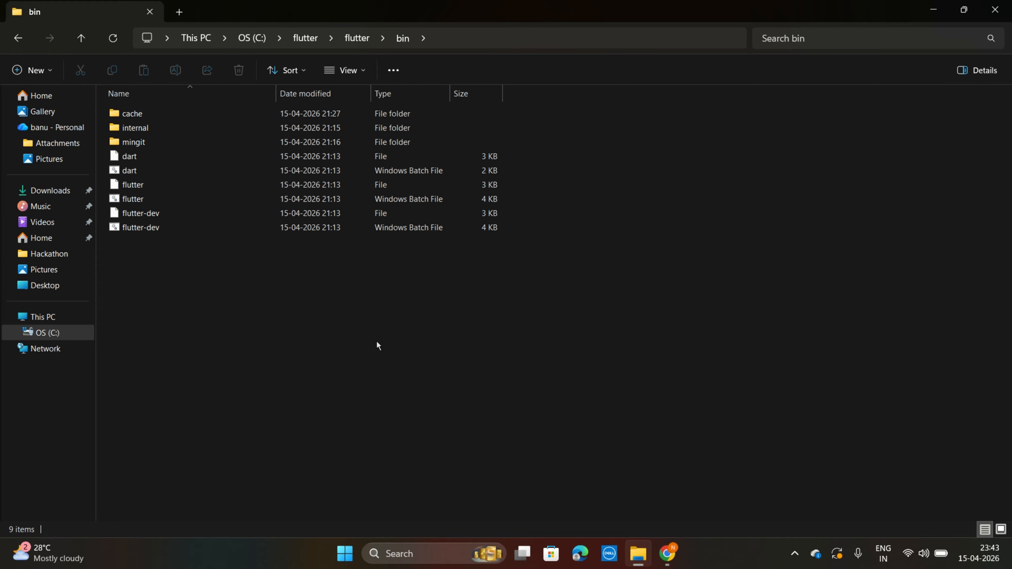
# Open Command Prompt and check the Flutter installation with flutter --version.
pyautogui.press('super')
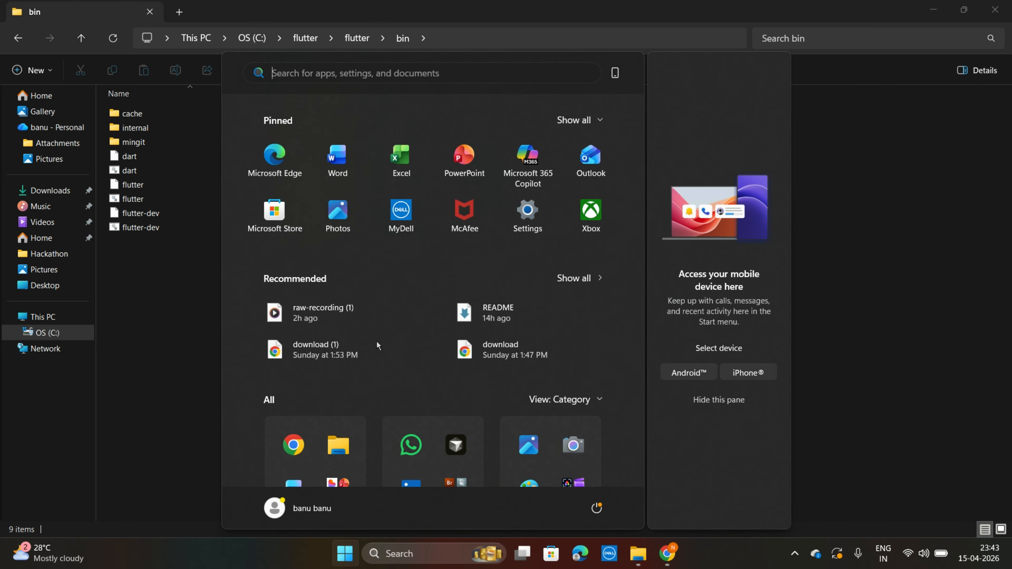
pyautogui.write('cmd')
pyautogui.press('Return')
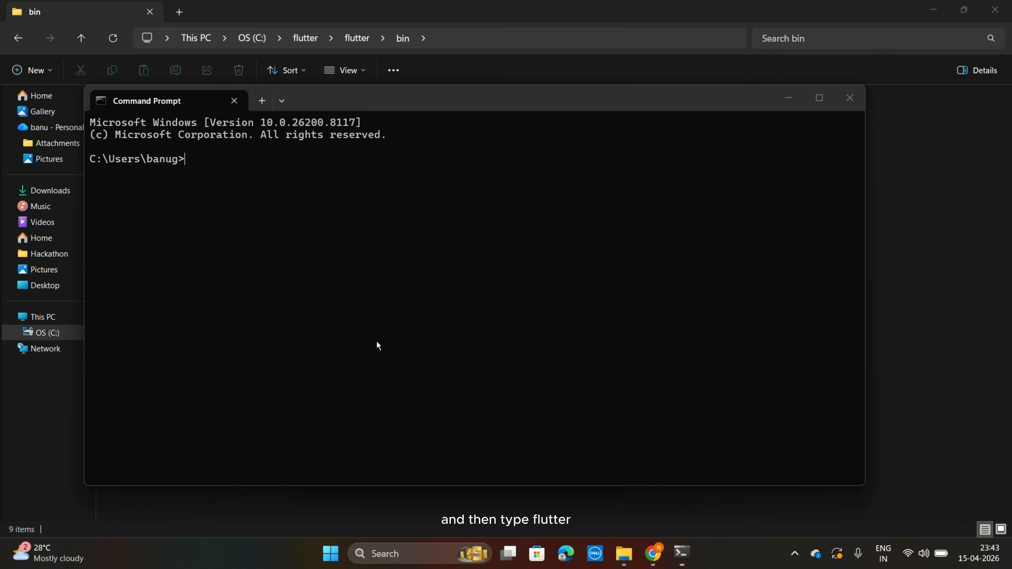
pyautogui.write('flutter --')
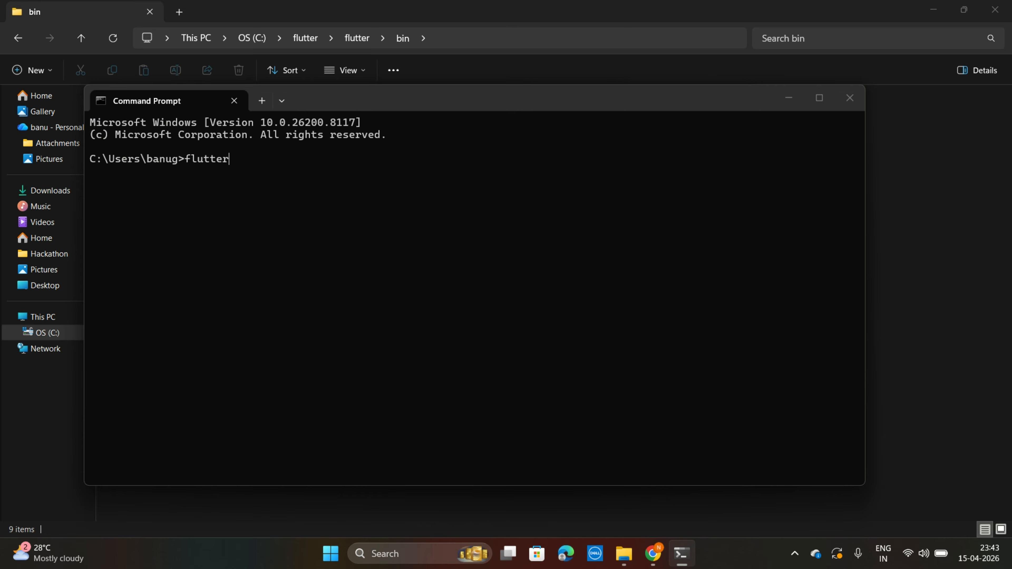
pyautogui.write('version')
pyautogui.press('Return')
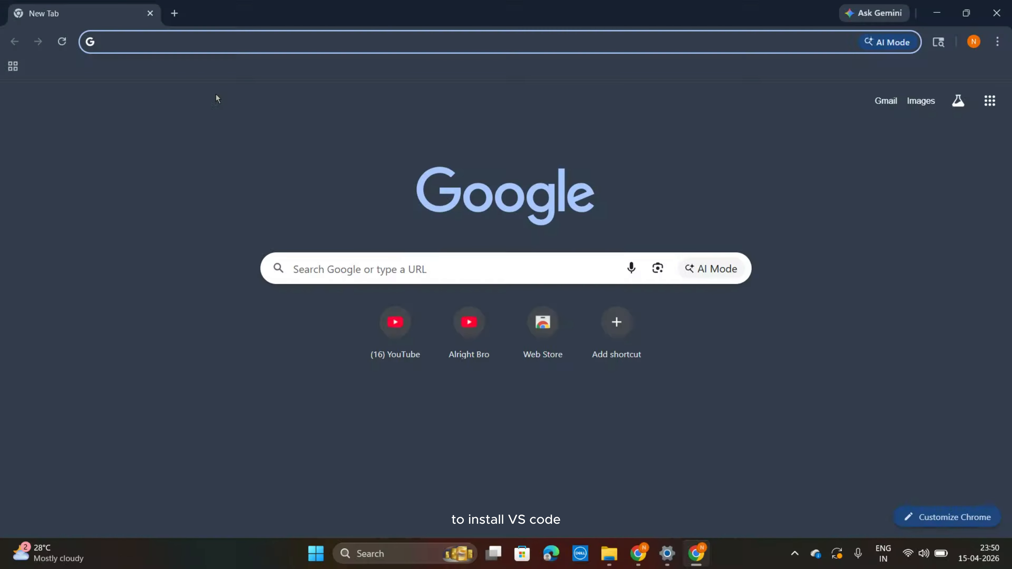
# Search the web in Chrome for "download vs code" and download the Windows x64 User Installer from the Visual Studio Code site.
pyautogui.write('download vs code')
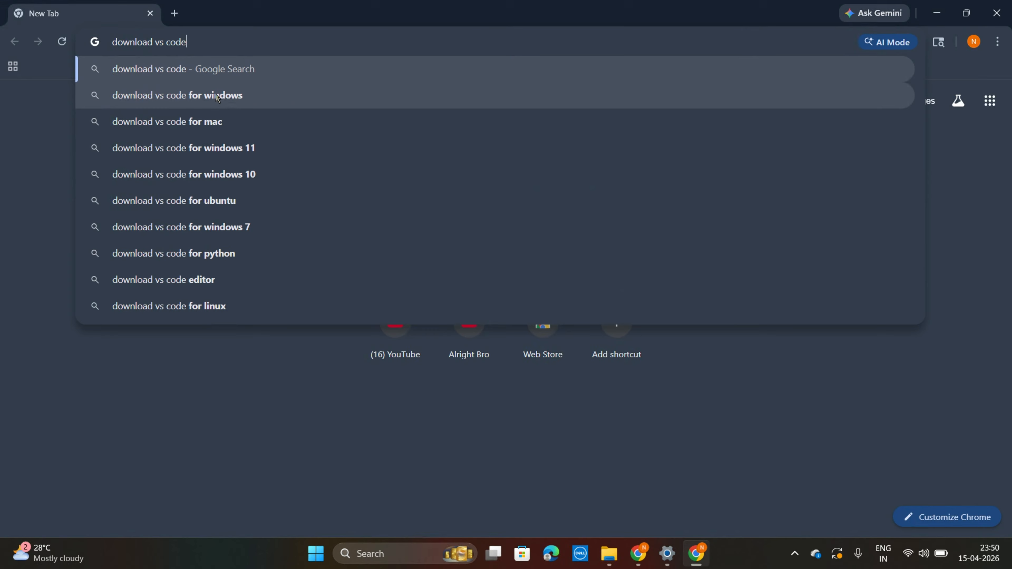
pyautogui.press('Return')
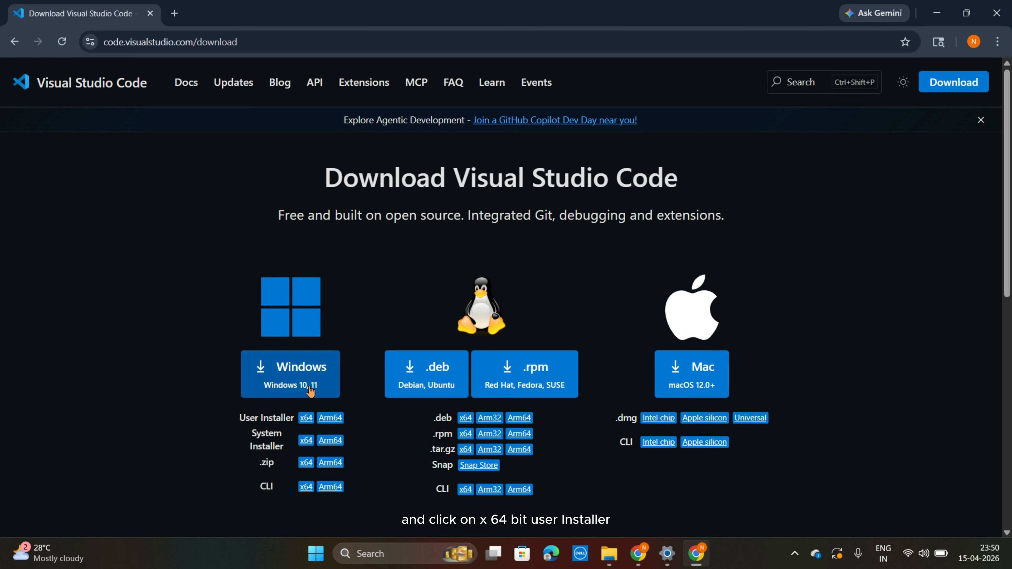
pyautogui.click(306, 419)
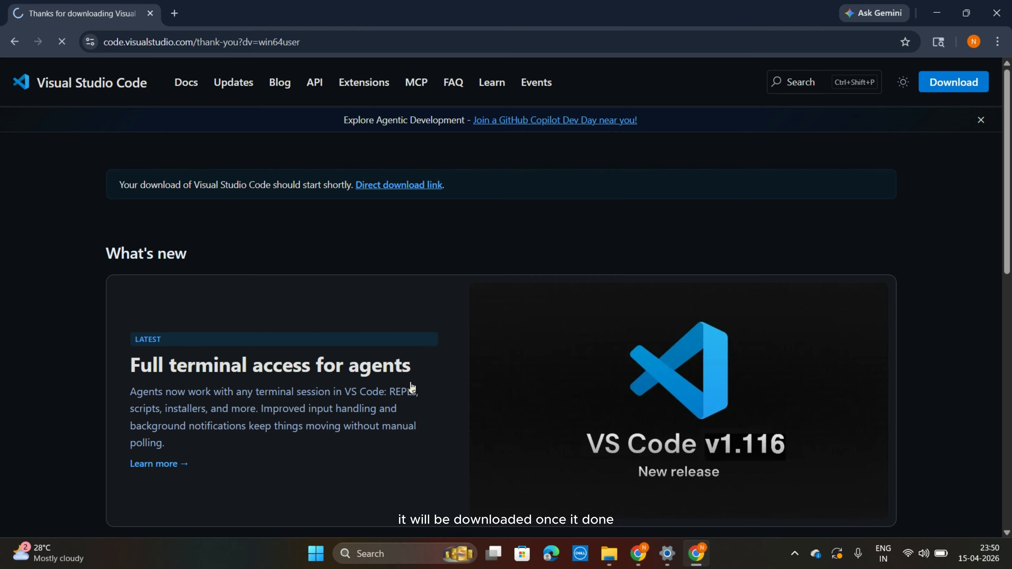
pyautogui.scroll(-5, 412, 386)
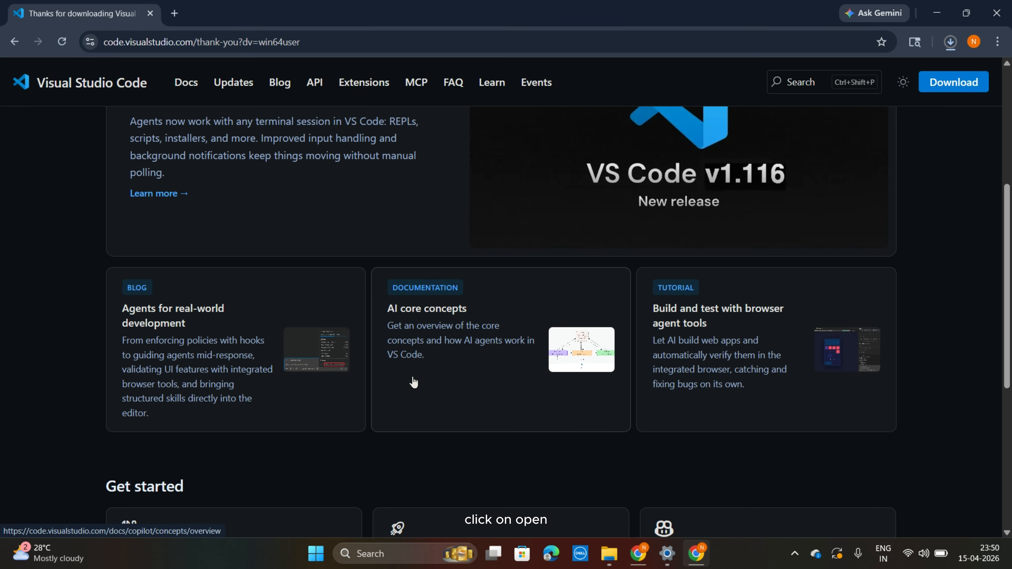
pyautogui.scroll(3, 414, 382)
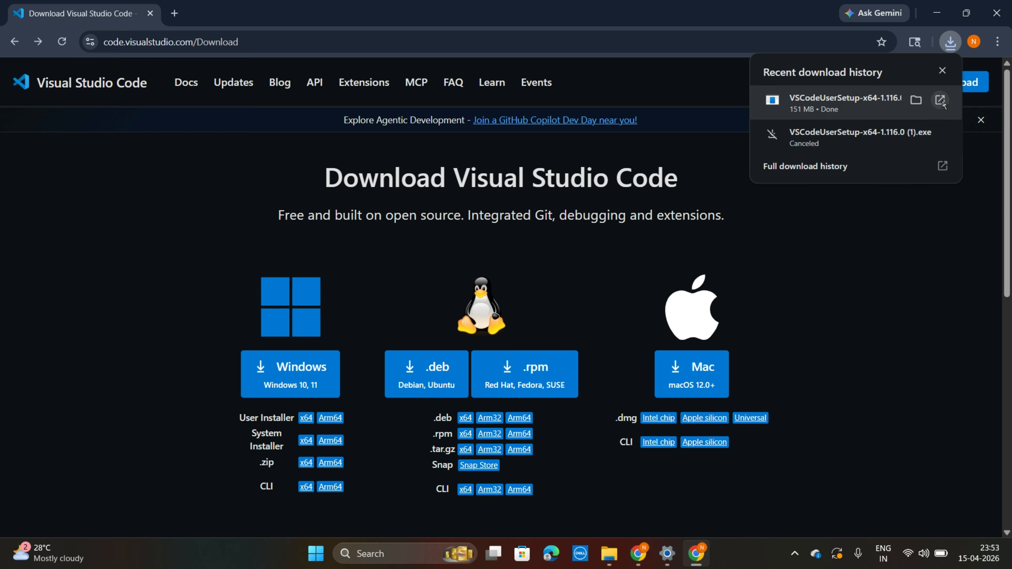
# Run the downloaded VS Code user installer, accept the license agreement, and install with the default Start Menu folder and additional tasks.
pyautogui.click(942, 102)
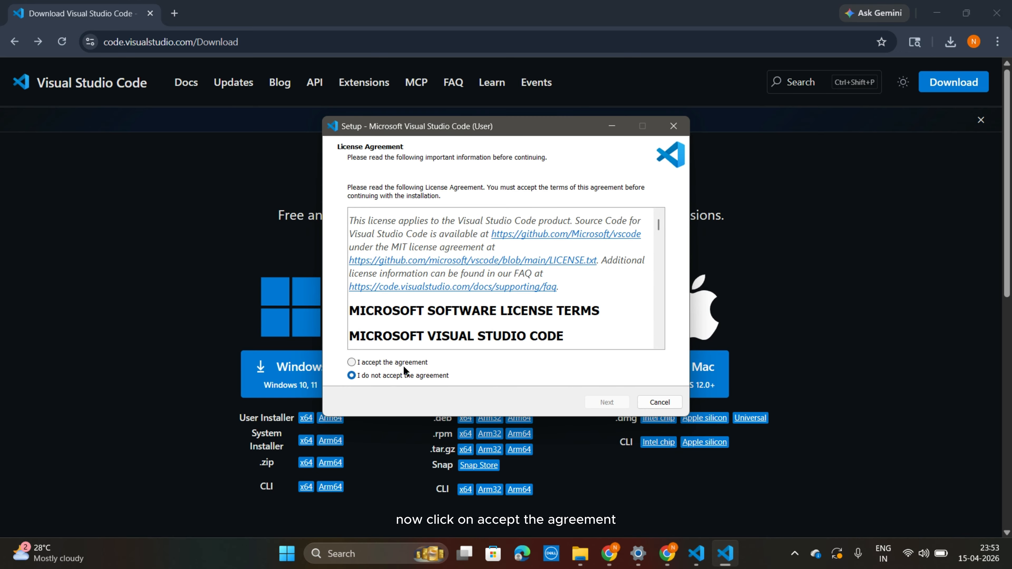
pyautogui.click(403, 365)
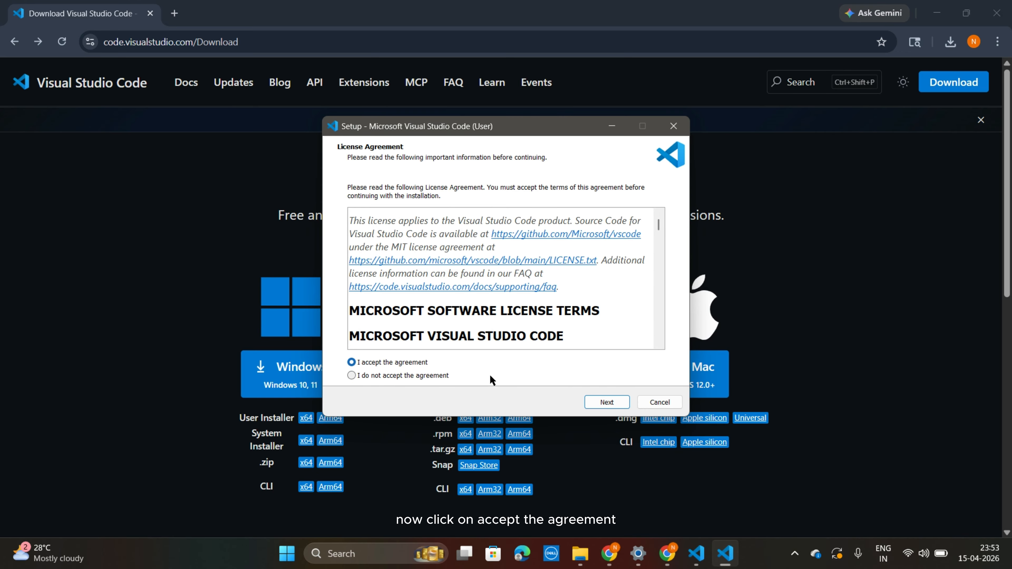
pyautogui.click(602, 403)
pyautogui.click(603, 403)
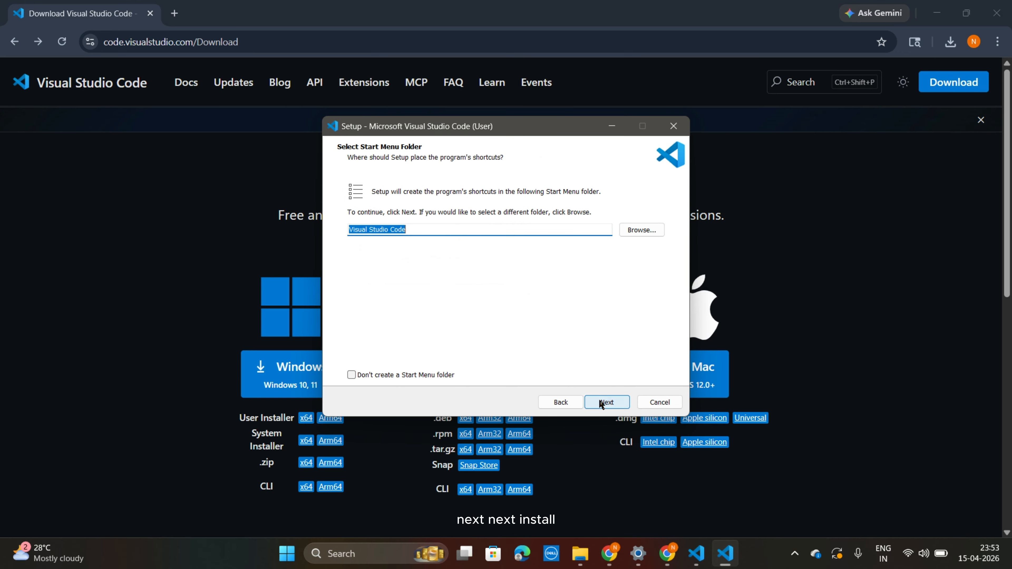
pyautogui.click(602, 403)
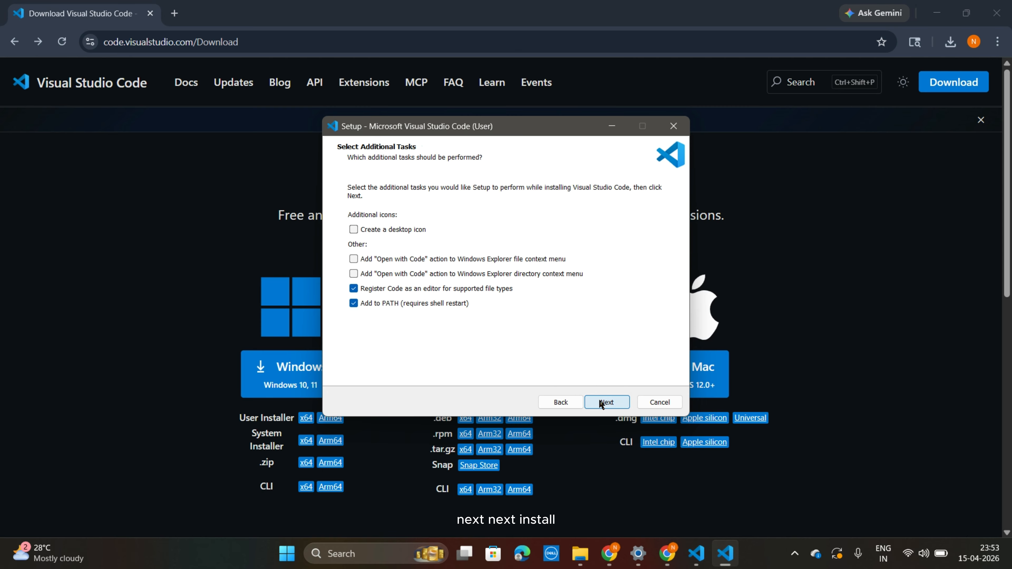
pyautogui.click(602, 403)
pyautogui.click(602, 402)
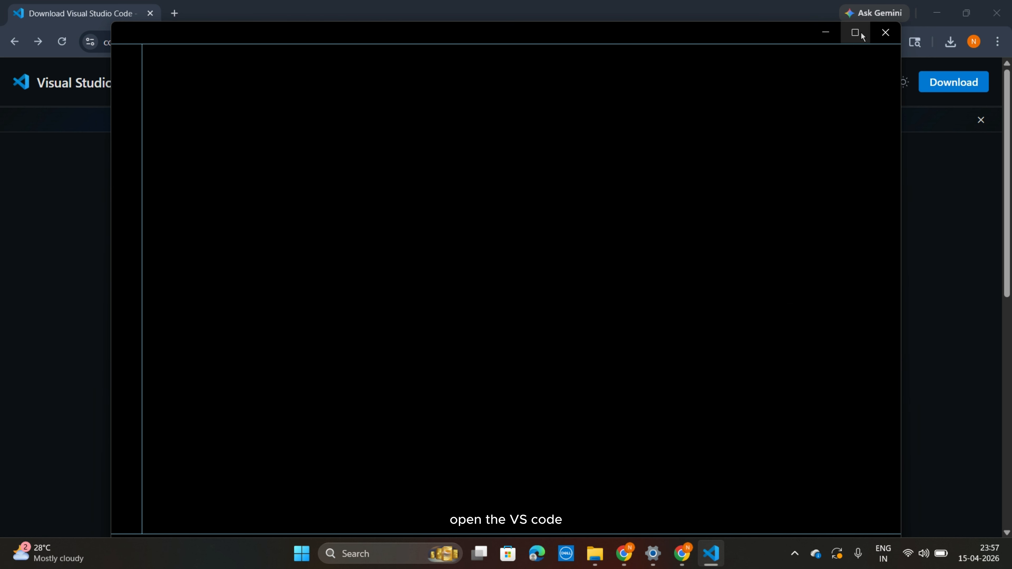
# Maximize Visual Studio Code, search the extensions marketplace for "flutter", and install the Flutter extension by Dart Code.
pyautogui.click(862, 31)
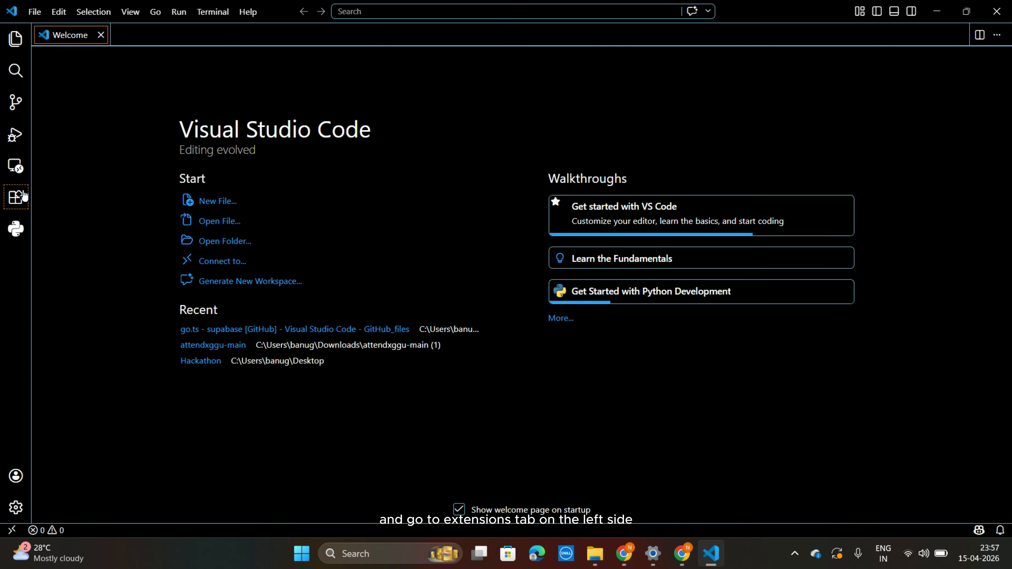
pyautogui.click(24, 197)
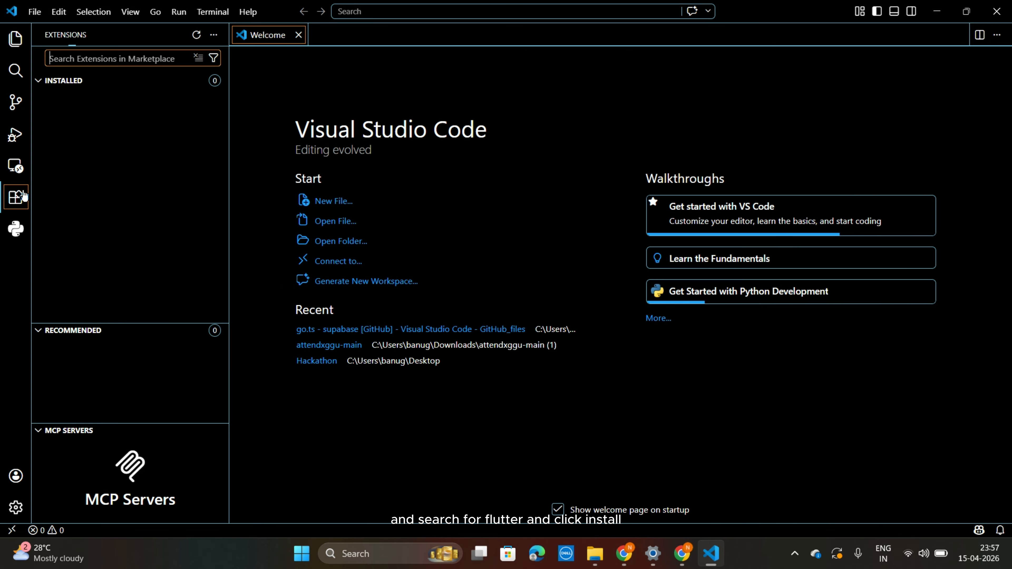
pyautogui.write('flutter')
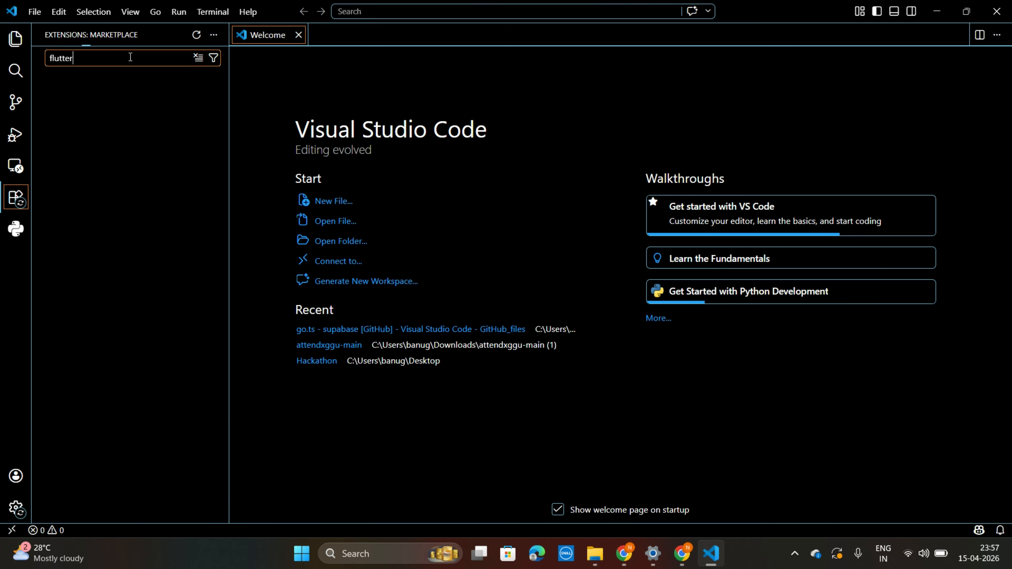
pyautogui.click(203, 109)
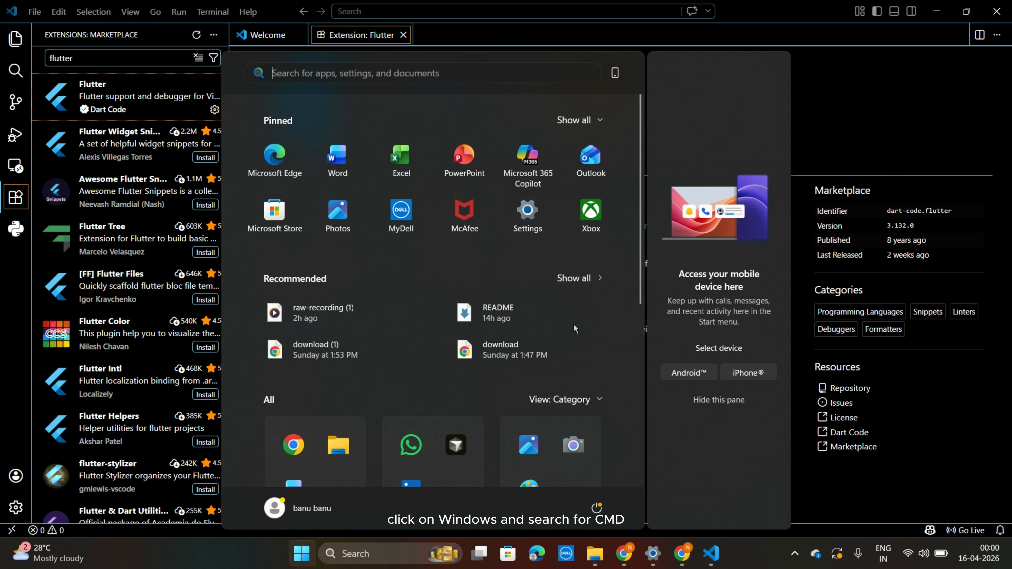
# Open Command Prompt and run flutter doctor to check the development setup for missing requirements.
pyautogui.write('cmd')
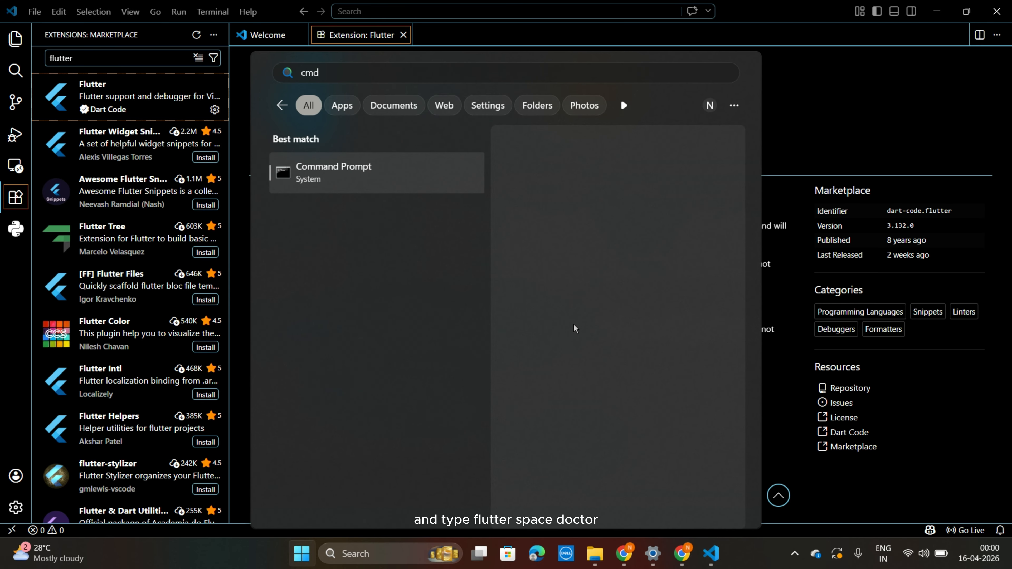
pyautogui.press('Return')
pyautogui.write('flut')
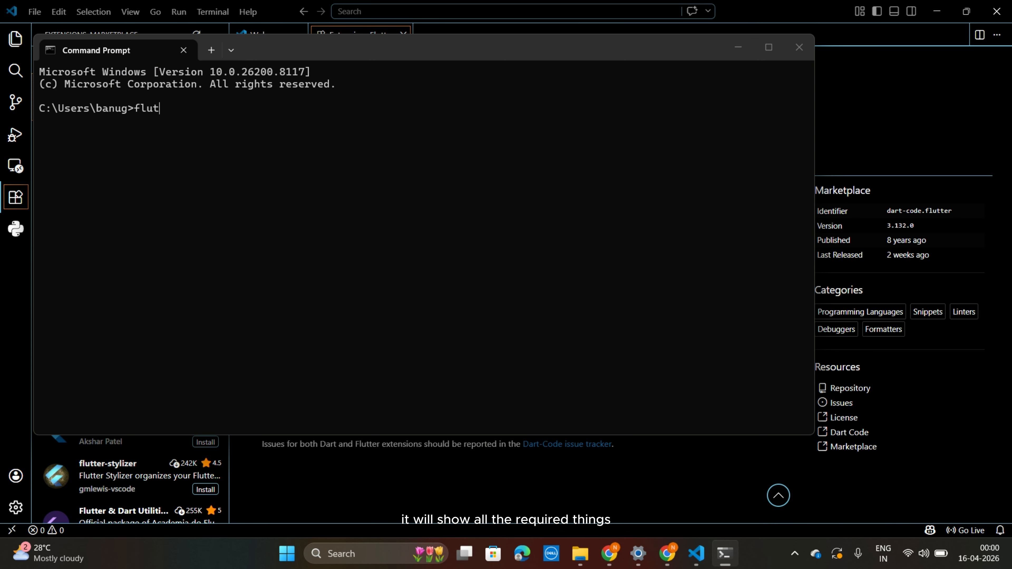
pyautogui.write('ter doctor')
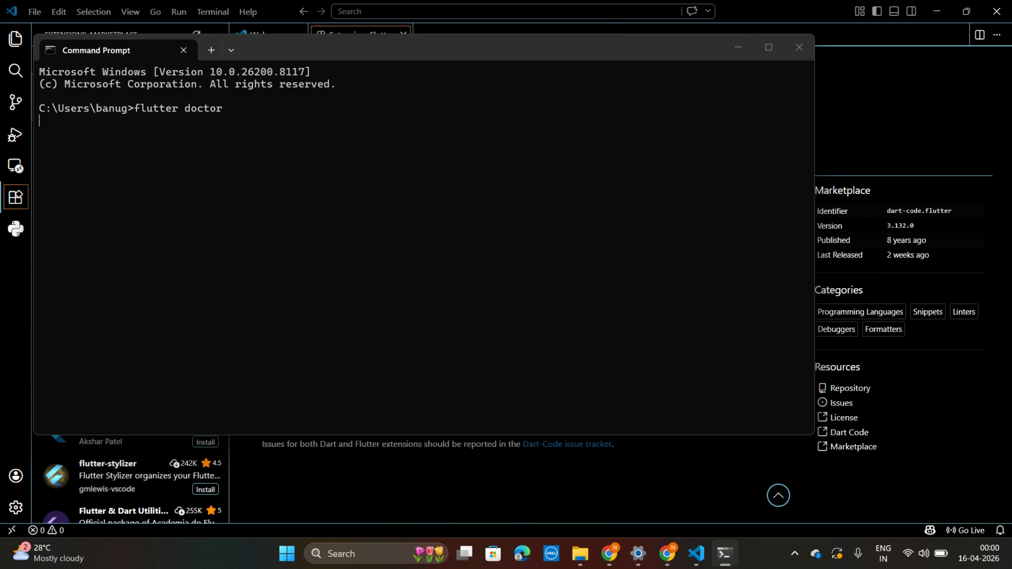
pyautogui.press('Return')
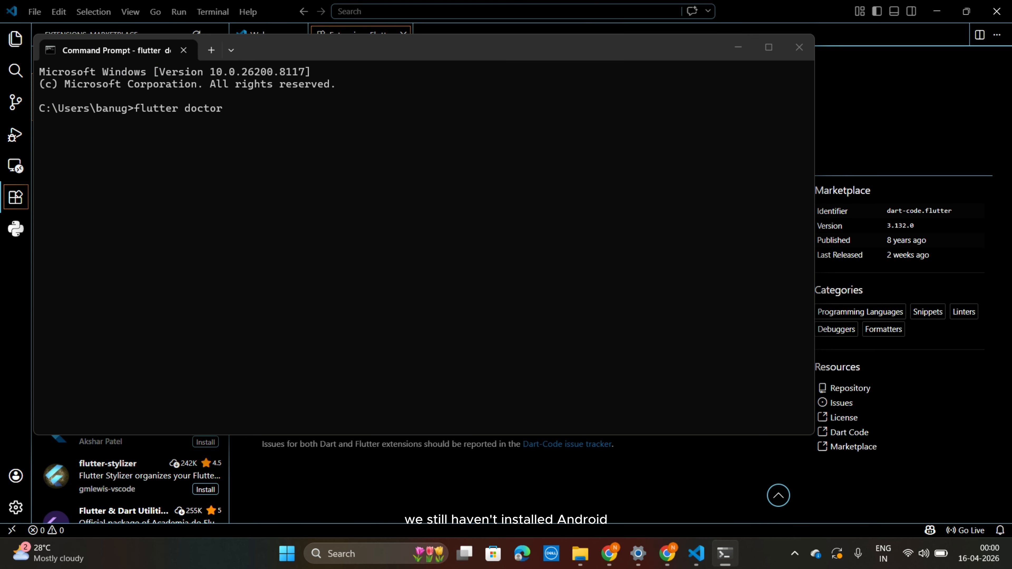